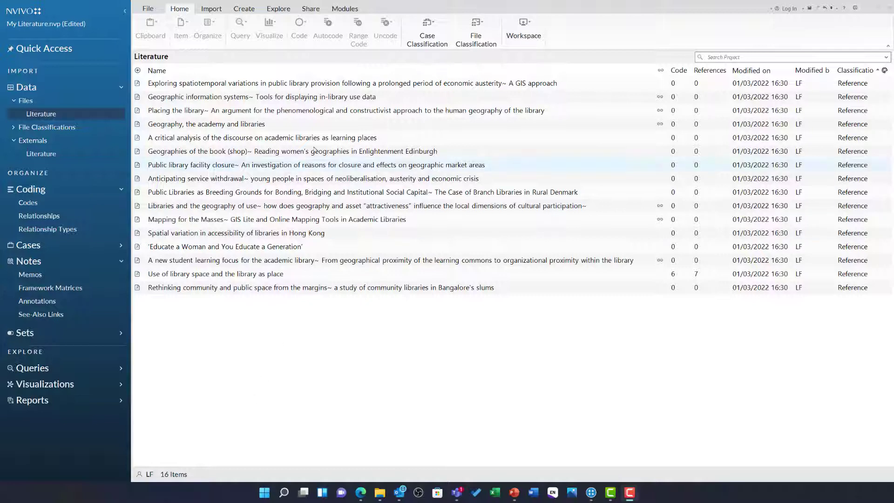
- Start a new Text Search query for the word 'place'
left_click(282, 14)
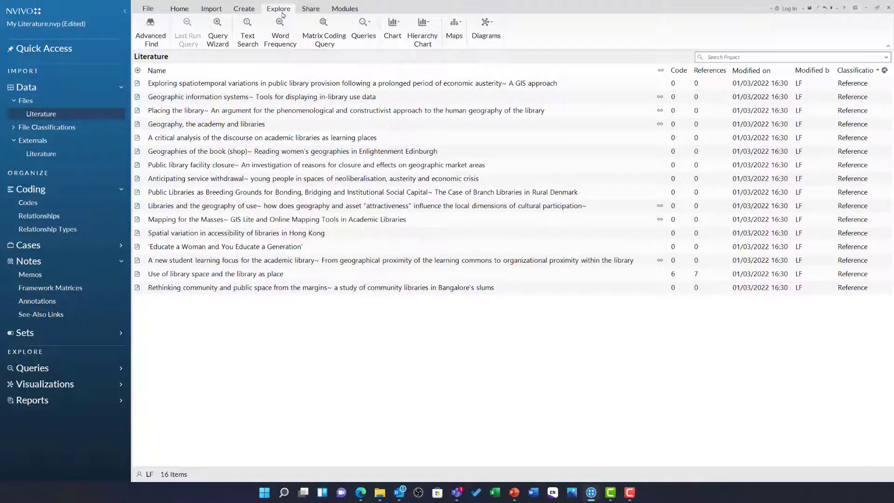
left_click(255, 37)
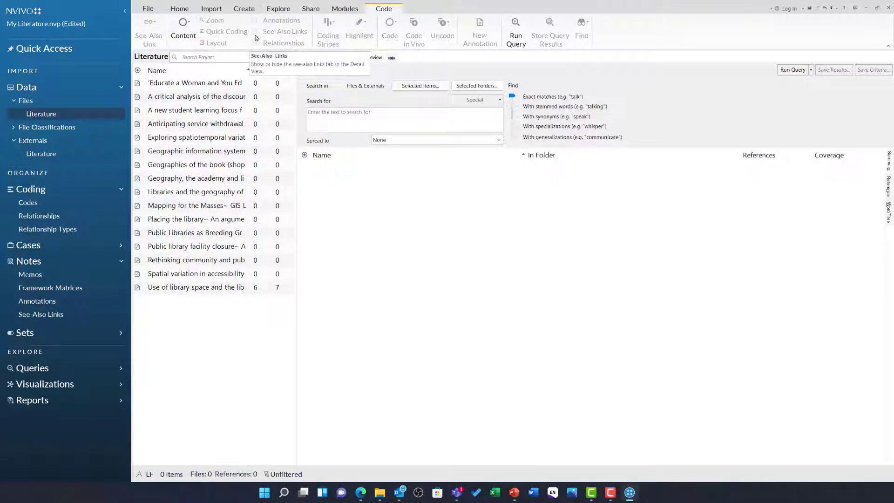
left_click(313, 119)
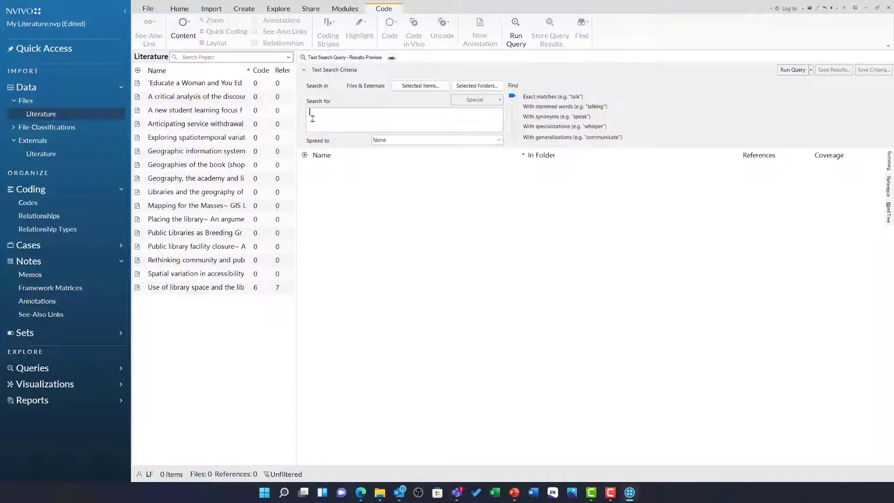
type("place")
- Limit the search to the Literature folder under Files
left_click(478, 87)
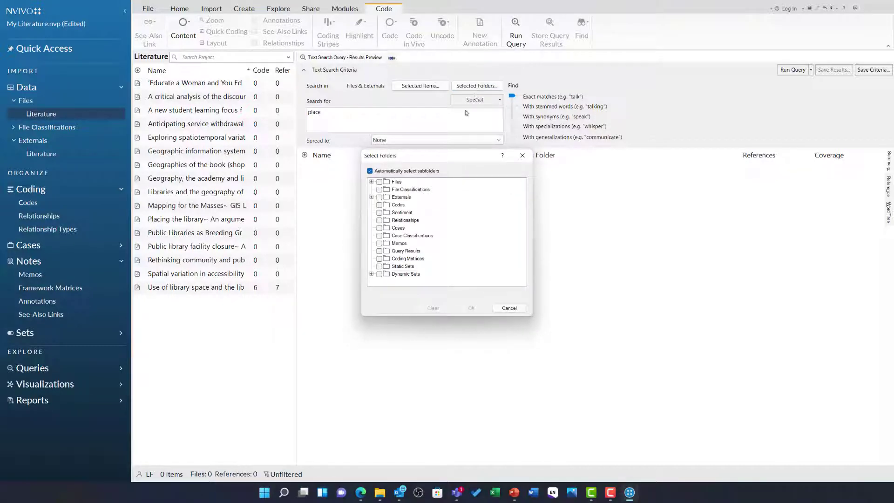
left_click(371, 182)
left_click(388, 190)
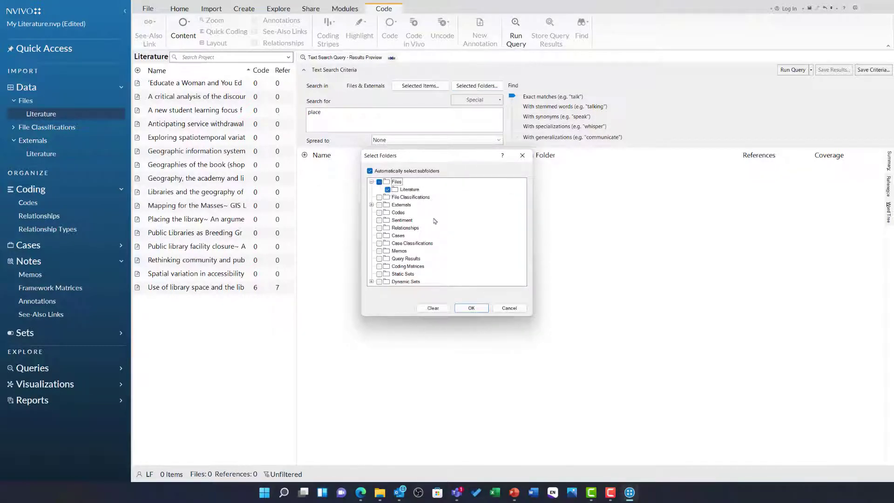
left_click(486, 308)
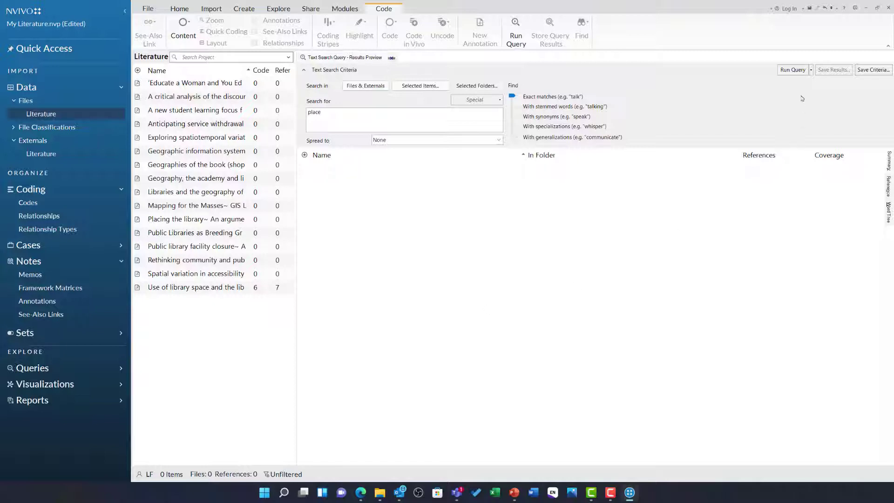
- Run the 'place' search, sort by references descending, and select the top article
left_click(792, 70)
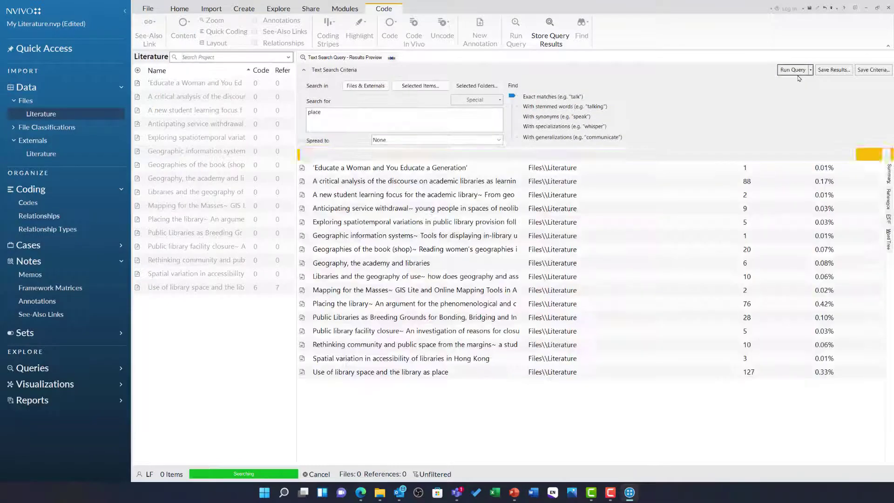
left_click(763, 168)
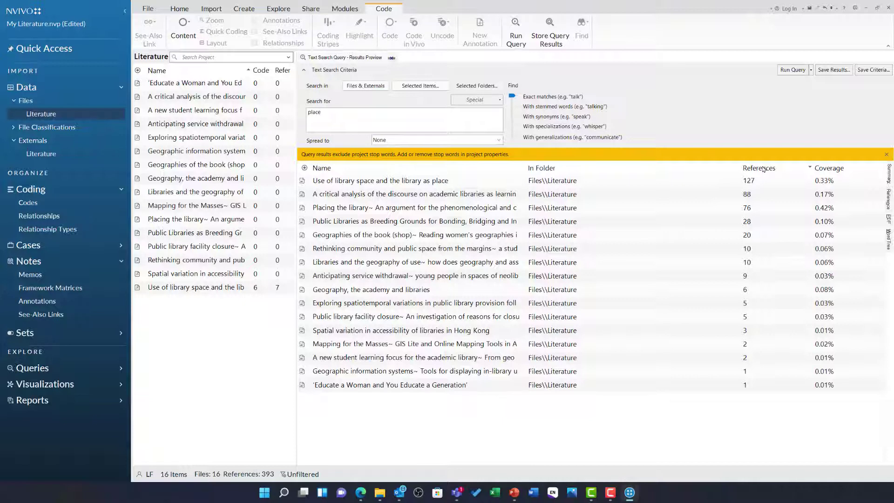
left_click(452, 181)
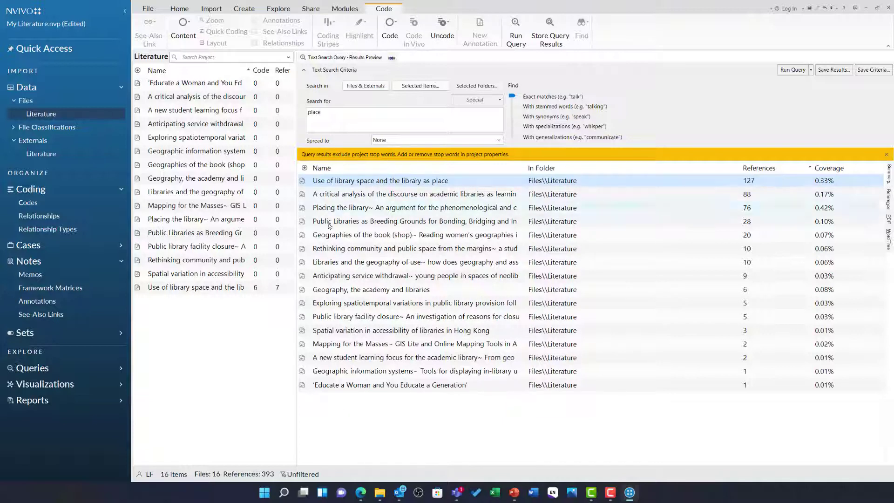
left_click(200, 288)
double_click(200, 289)
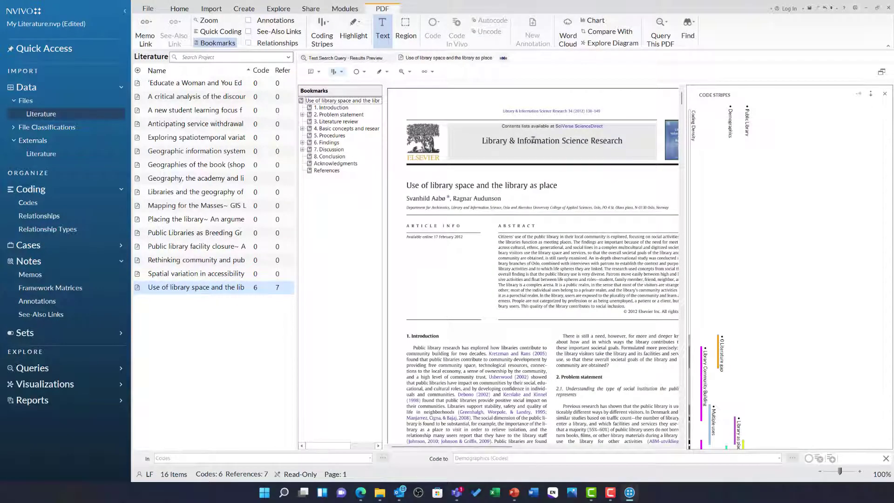
double_click(548, 186)
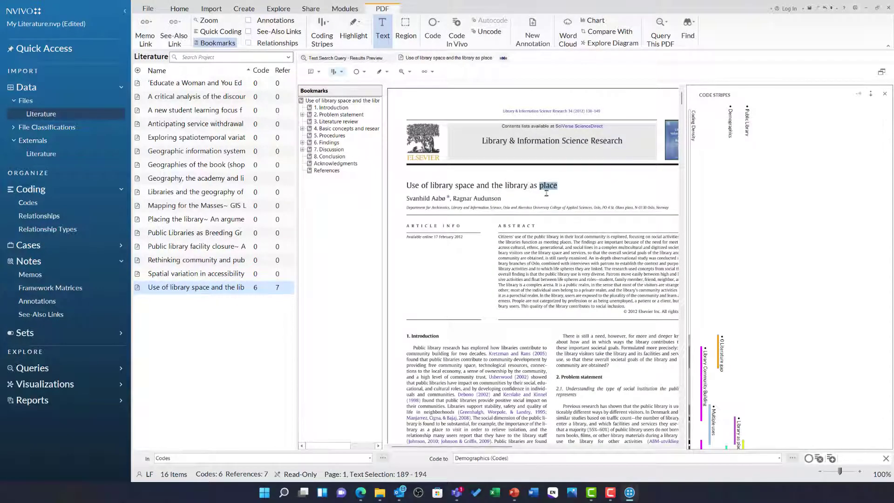
left_click_drag(600, 190, 424, 188)
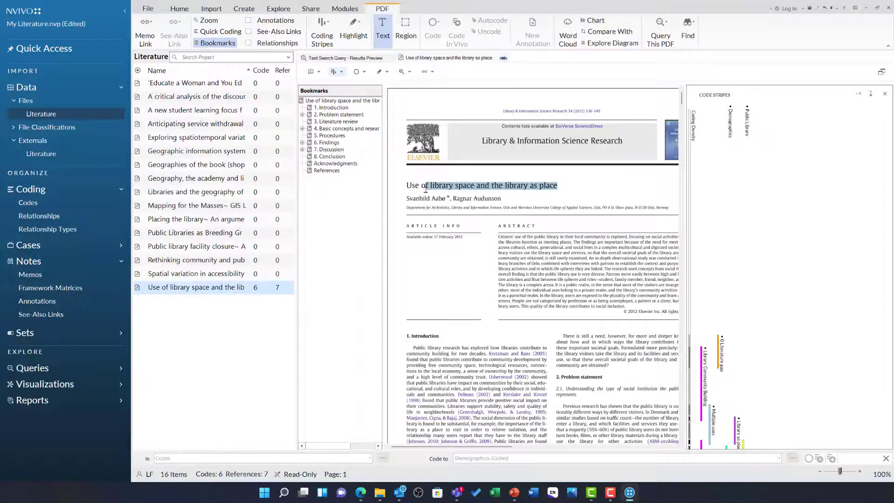
scroll(512, 289, "down", 5)
scroll(552, 284, "down", 10)
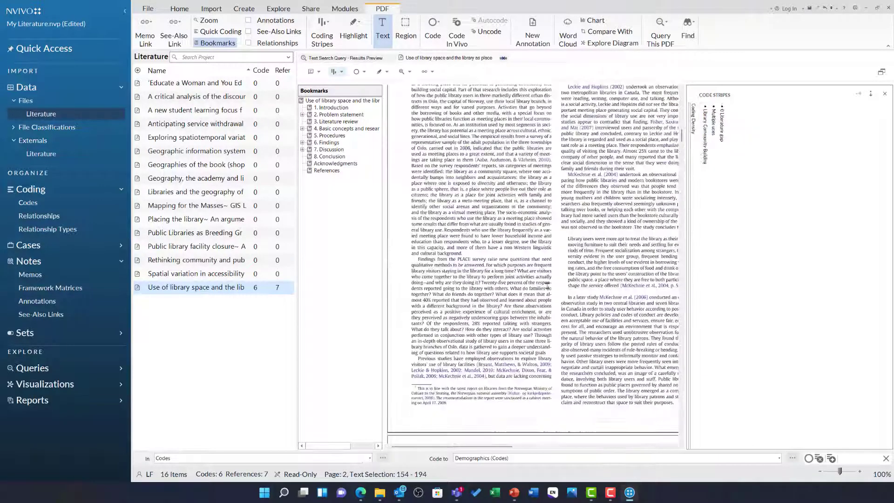
scroll(547, 285, "down", 5)
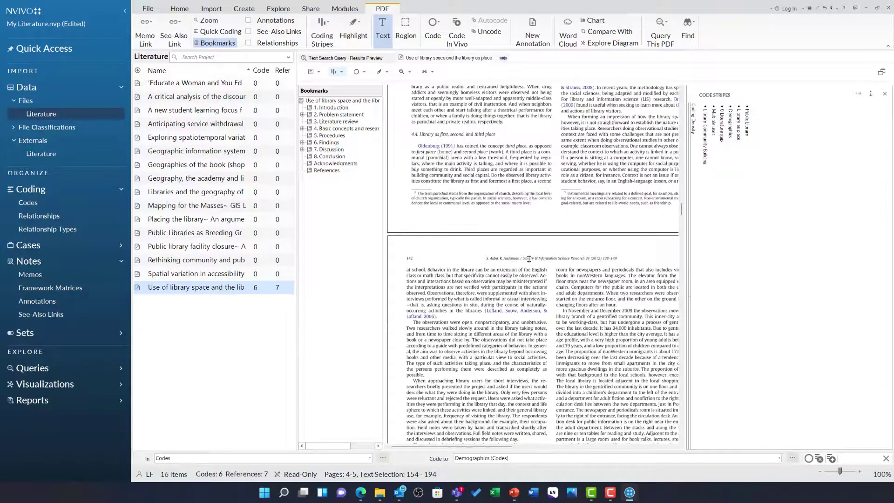
left_click_drag(522, 258, 485, 256)
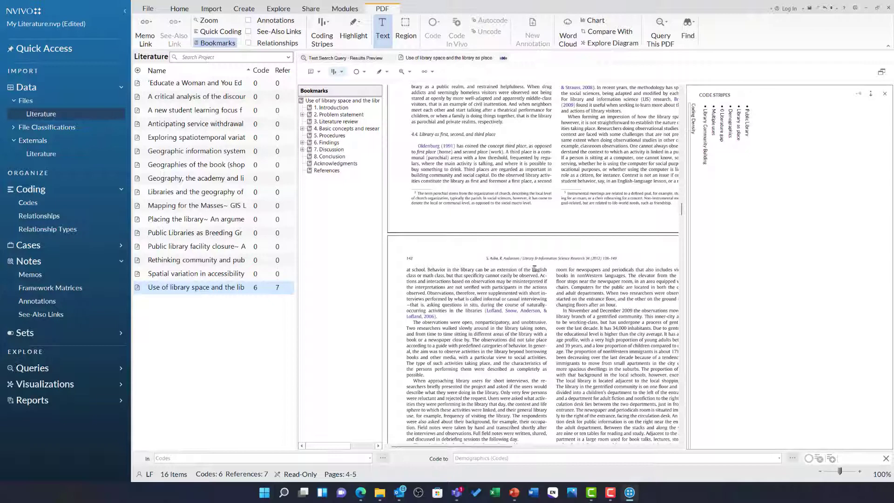
scroll(535, 269, "down", 5)
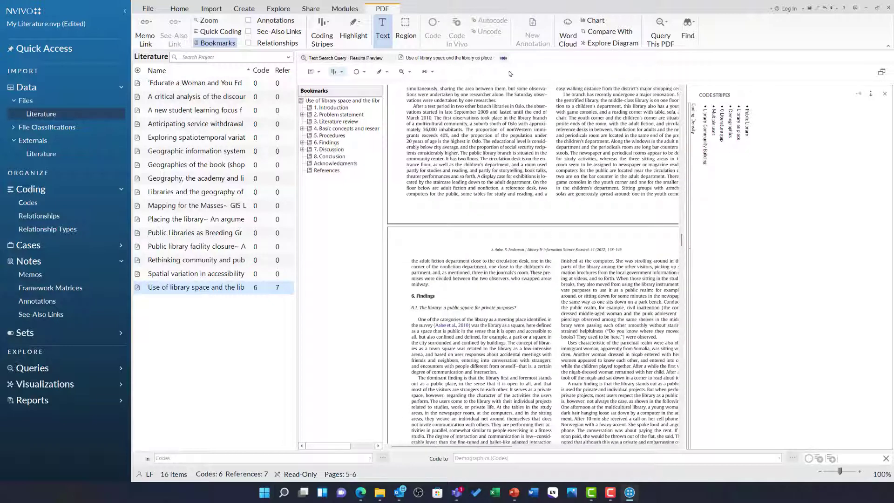
left_click(503, 58)
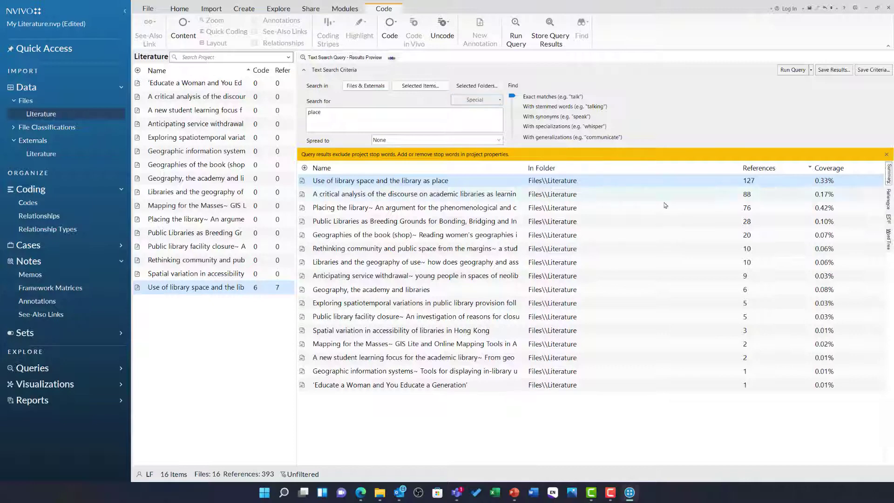
- Show the 'place' results as a Word Tree, browse its branches, and return to the root
left_click(888, 236)
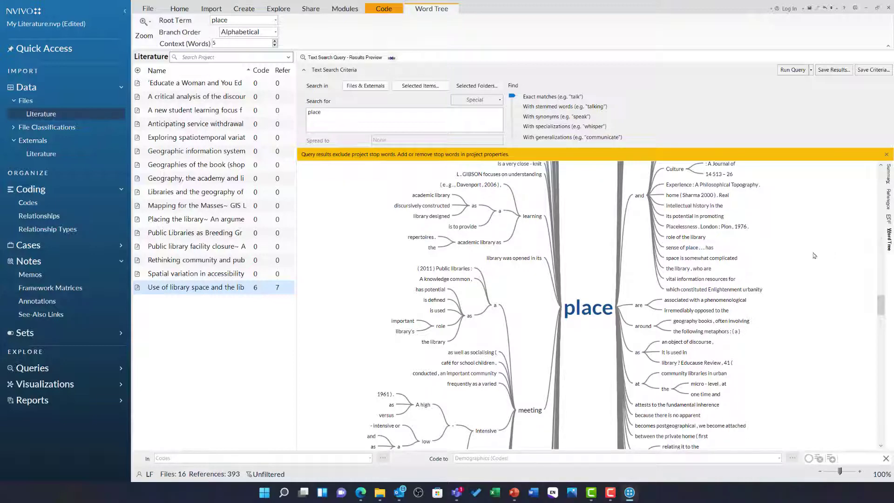
scroll(557, 193, "up", 5)
scroll(557, 192, "up", 10)
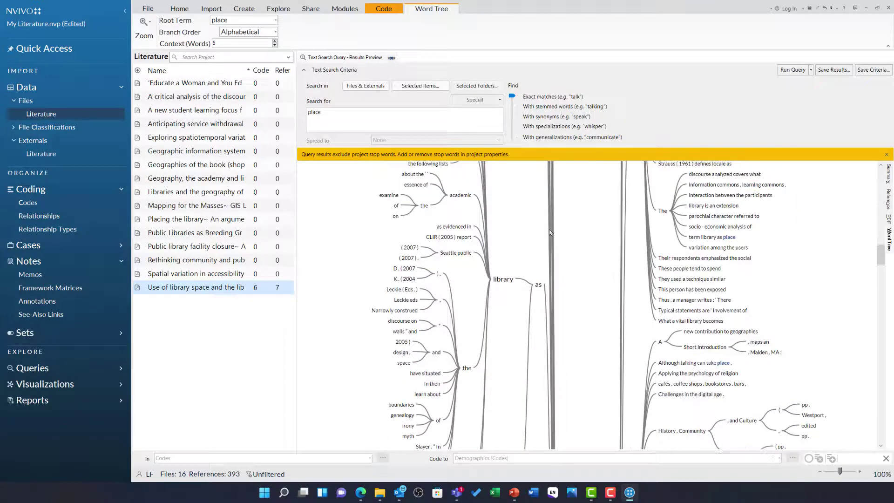
scroll(568, 348, "down", 15)
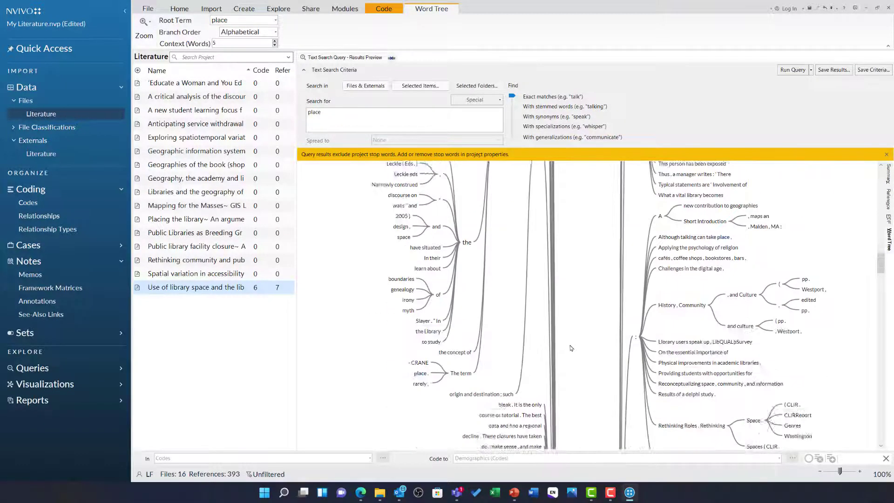
scroll(576, 346, "down", 5)
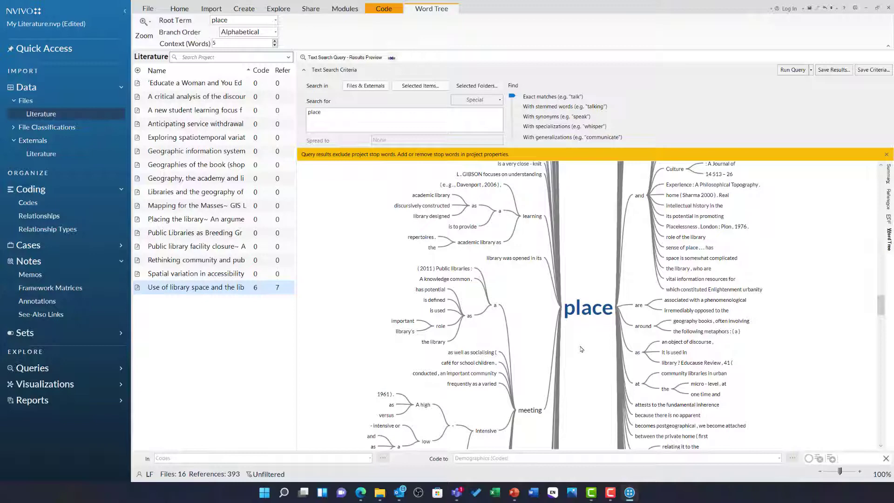
scroll(581, 349, "down", 3)
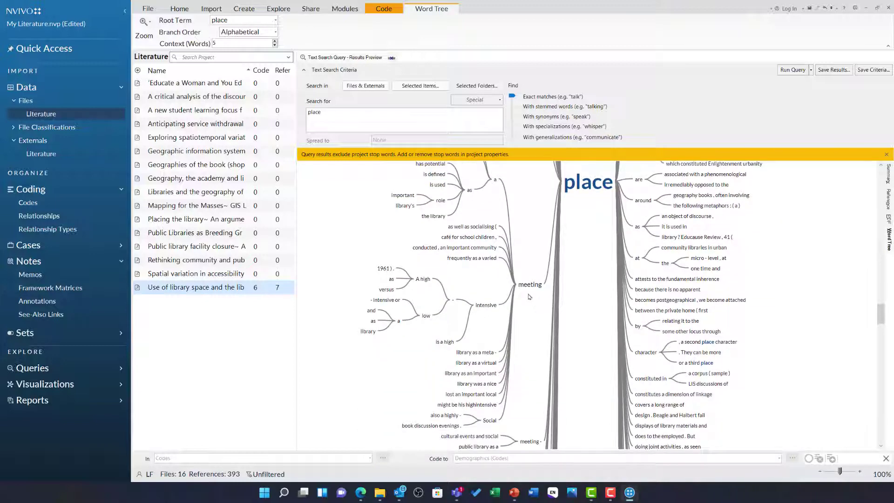
scroll(616, 281, "down", 8)
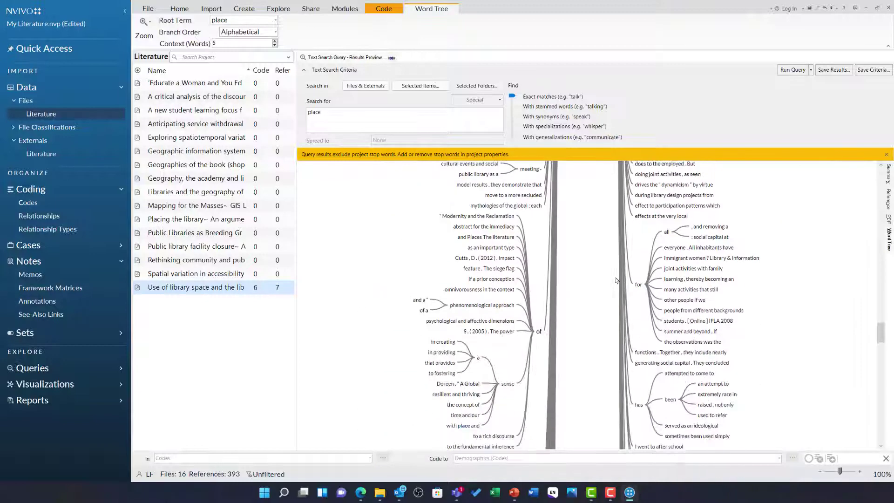
scroll(616, 281, "down", 5)
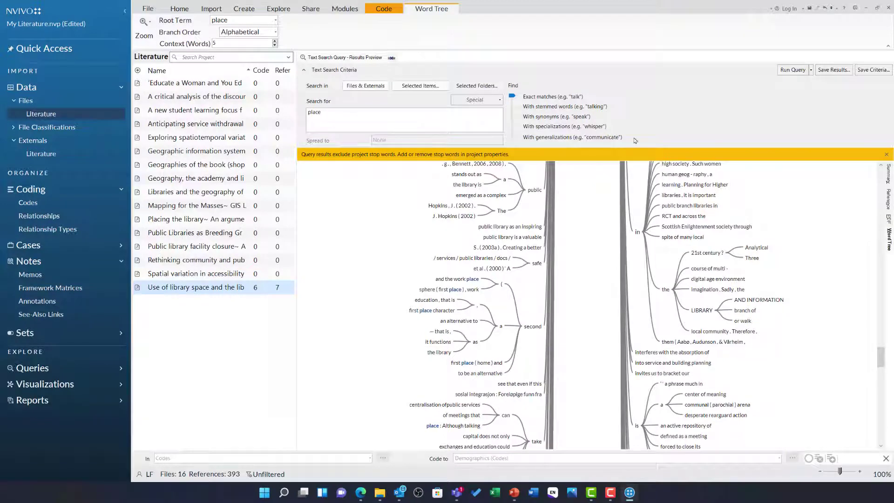
scroll(577, 279, "down", 5)
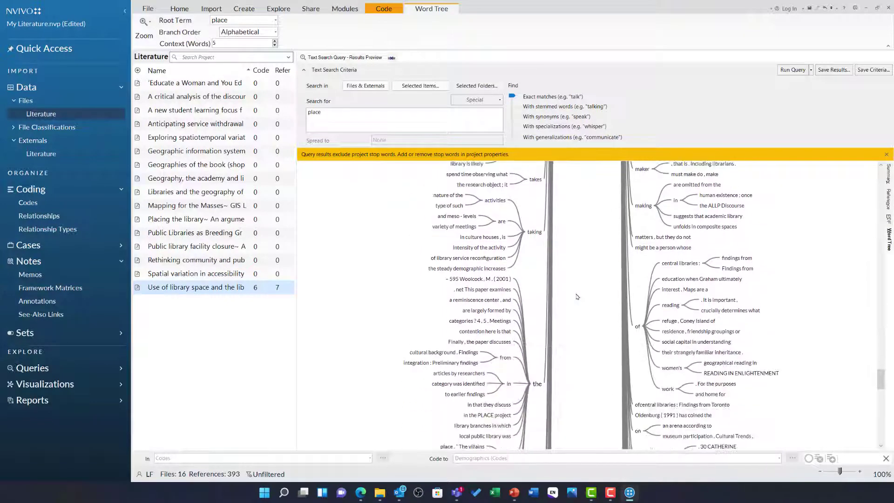
scroll(577, 297, "down", 6)
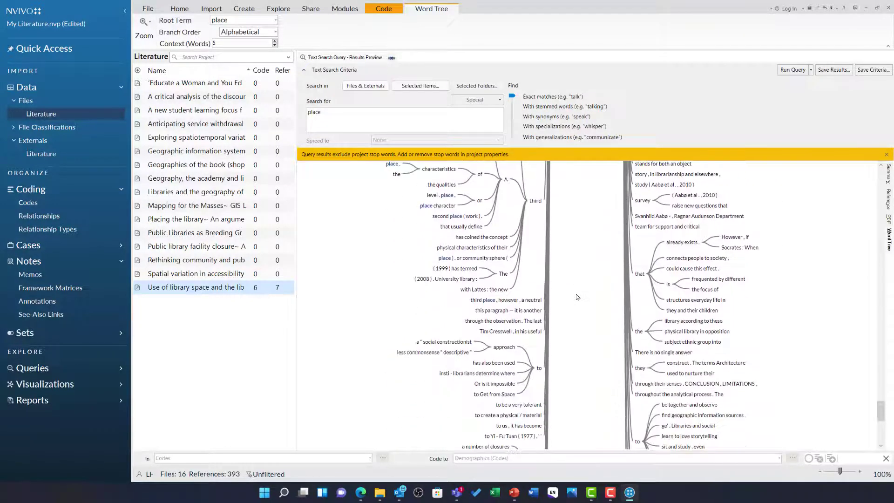
scroll(577, 298, "down", 5)
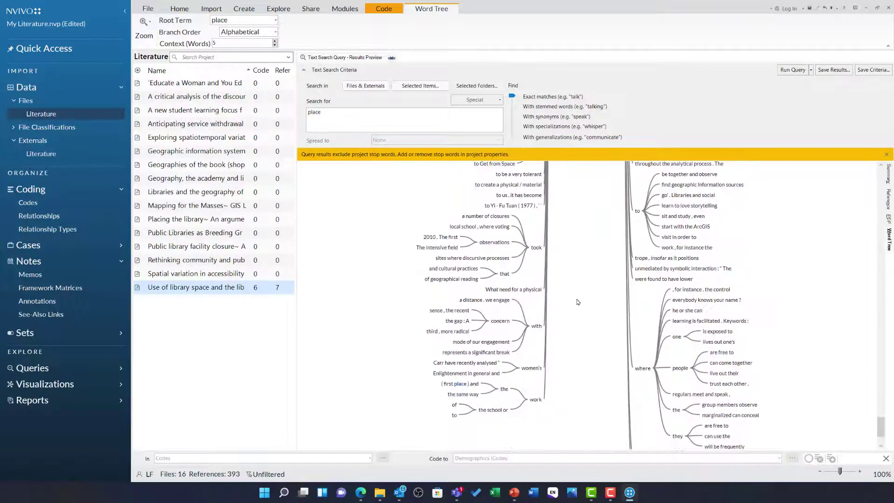
left_click_drag(881, 424, 881, 297)
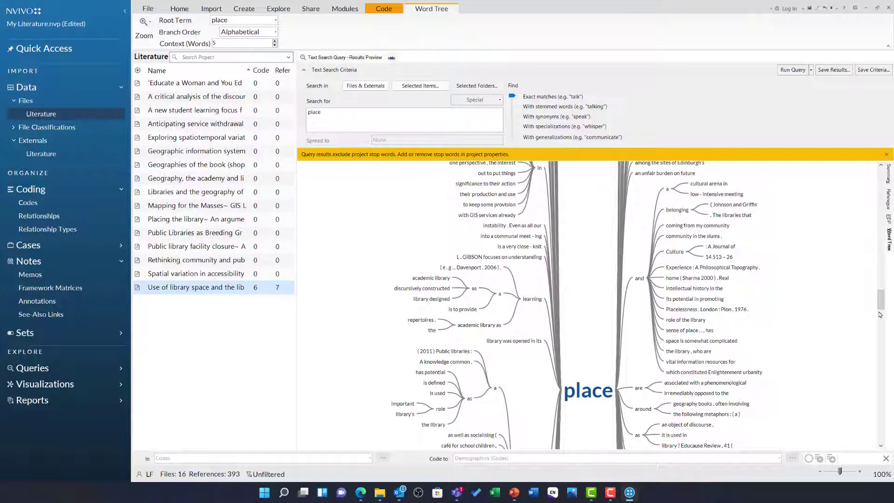
- Start a Word Frequency query limited to the Files/Literature folder
left_click(278, 9)
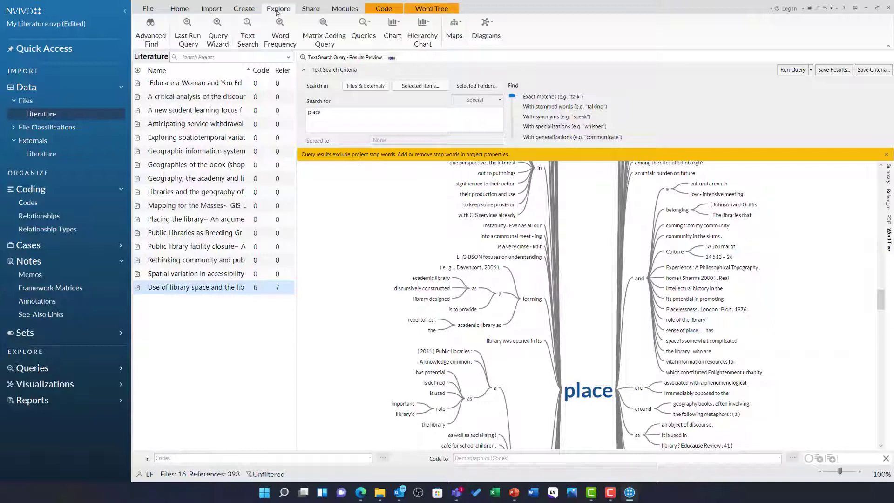
left_click(279, 44)
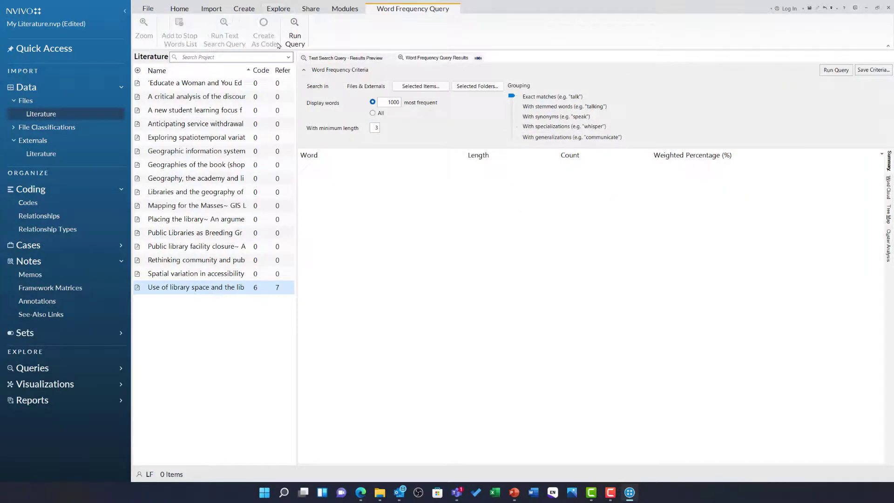
left_click(477, 86)
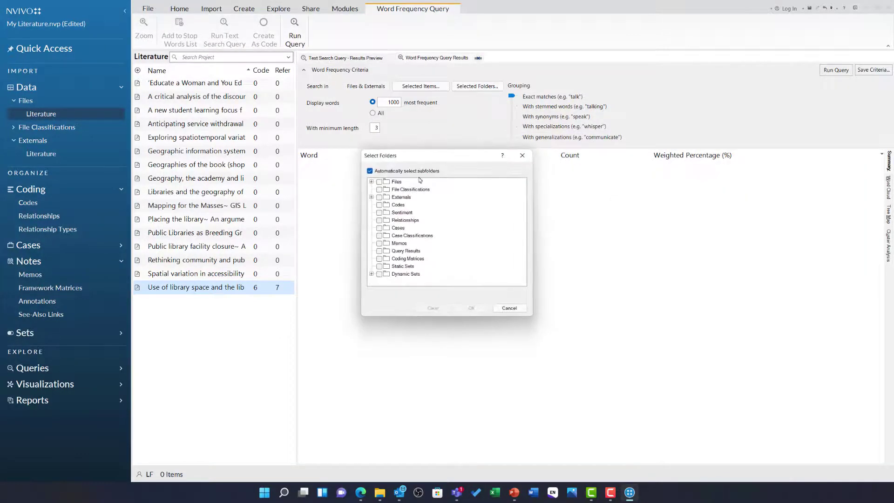
left_click(371, 181)
left_click(387, 190)
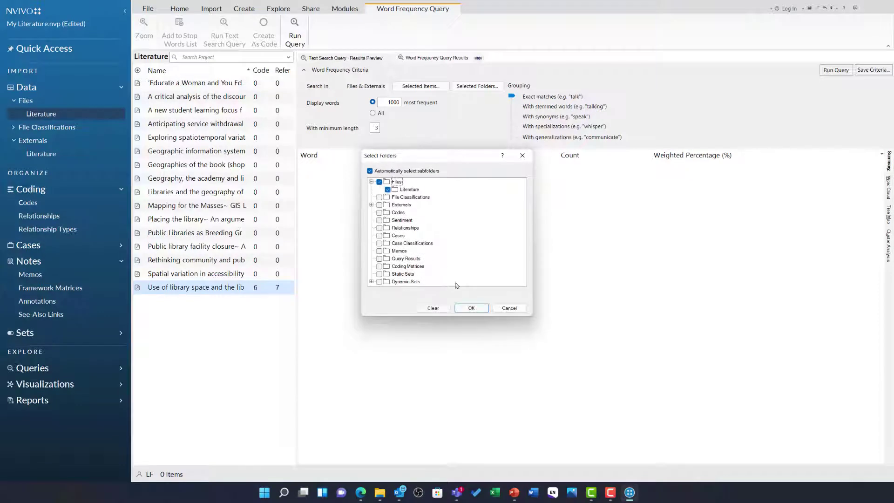
left_click(471, 307)
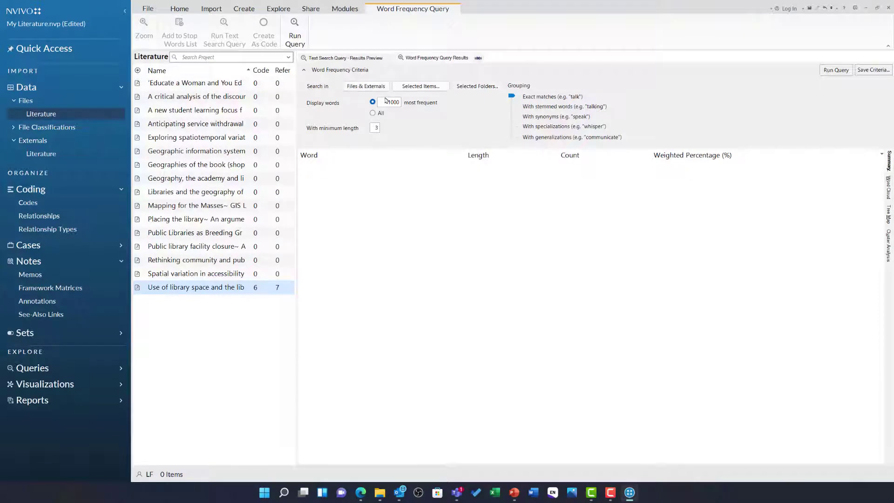
- Display 100 words grouped with stemmed words and run the query
left_click_drag(386, 101, 427, 105)
type("100")
left_click(533, 108)
left_click(836, 72)
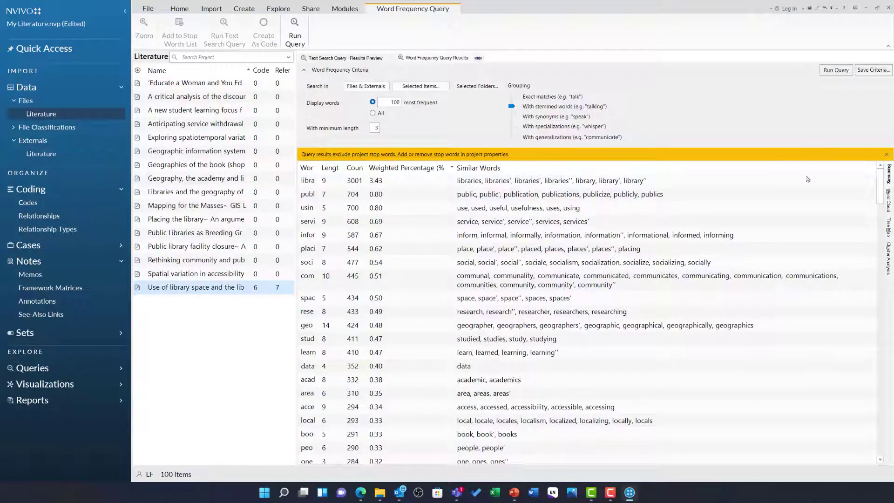
- Switch the word frequency results to the Word Cloud view
left_click(889, 205)
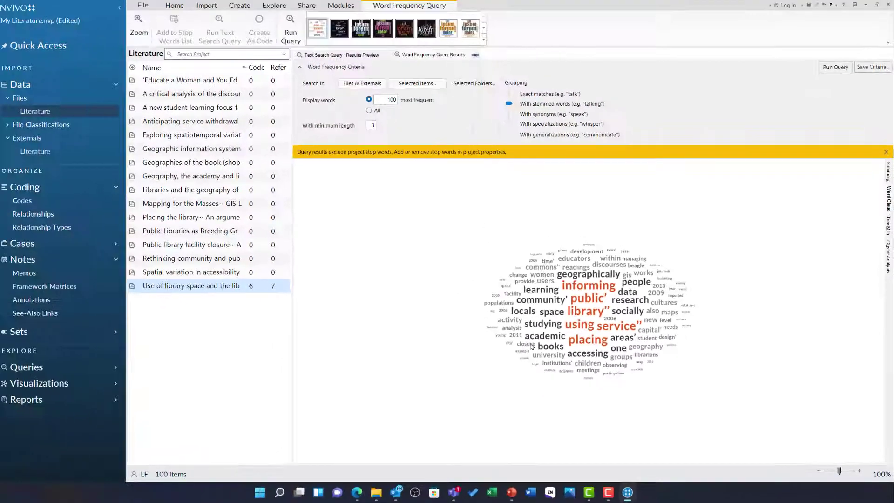
- Open a code preview for 'closure' from the word cloud and scroll through its references
right_click(532, 346)
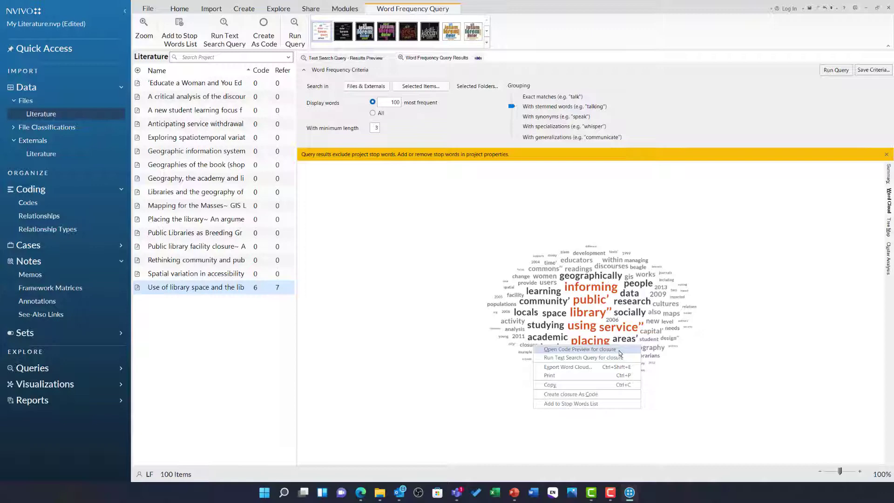
left_click(619, 350)
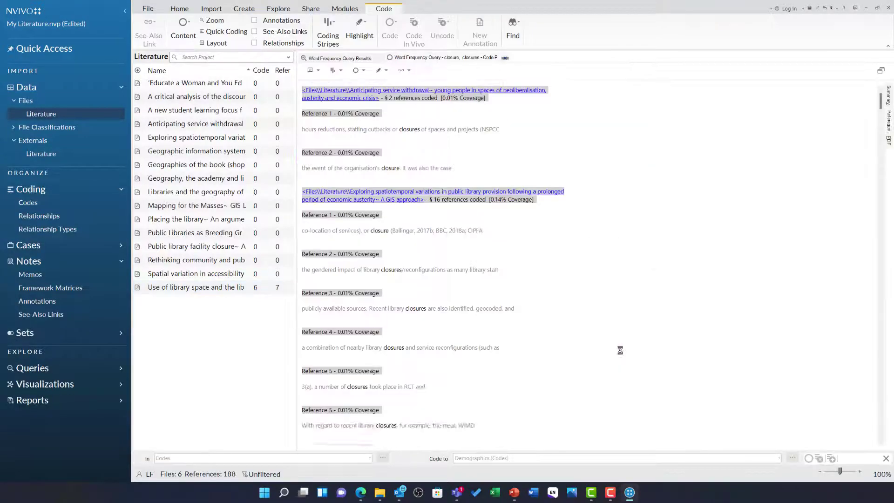
scroll(581, 303, "down", 15)
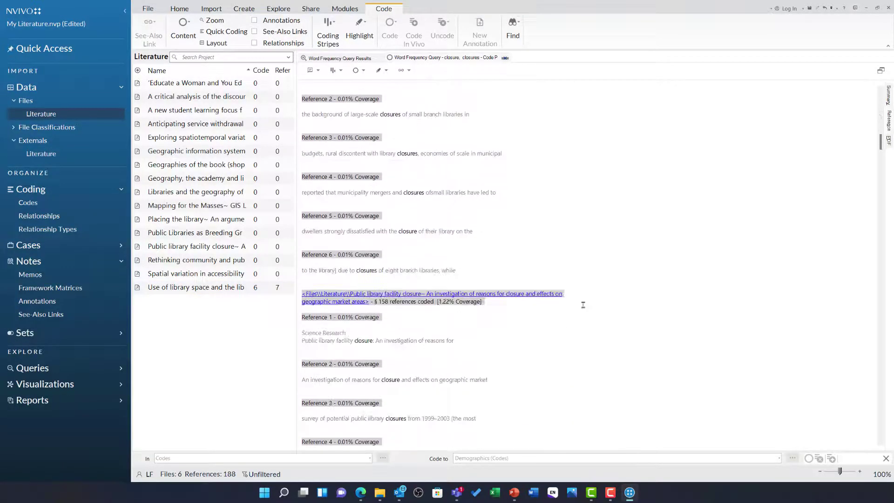
scroll(582, 305, "down", 15)
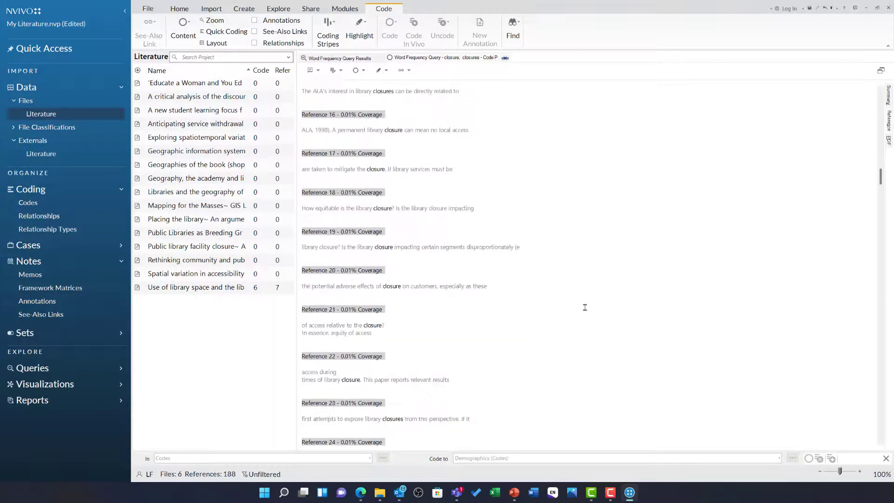
scroll(584, 307, "down", 15)
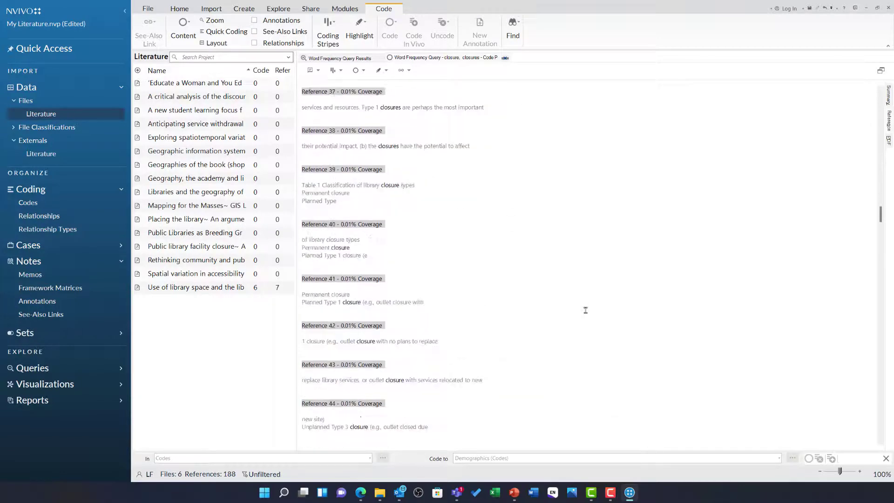
scroll(585, 310, "down", 15)
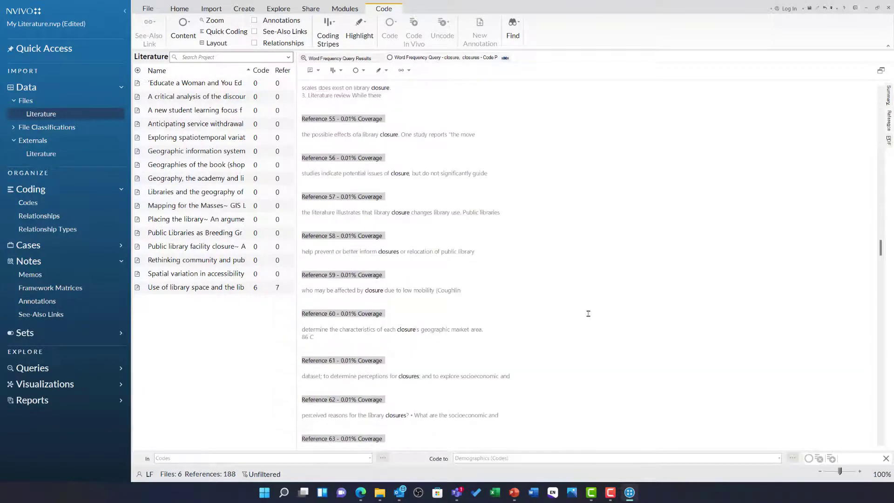
scroll(588, 315, "down", 15)
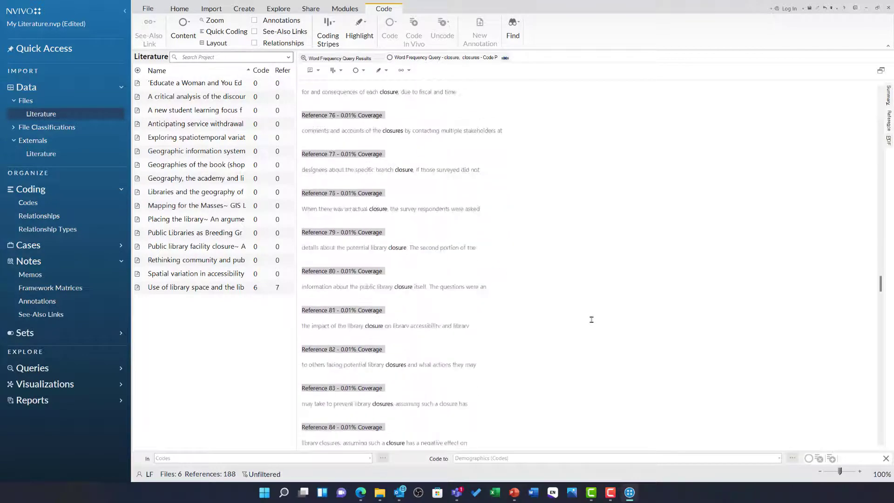
scroll(591, 319, "down", 15)
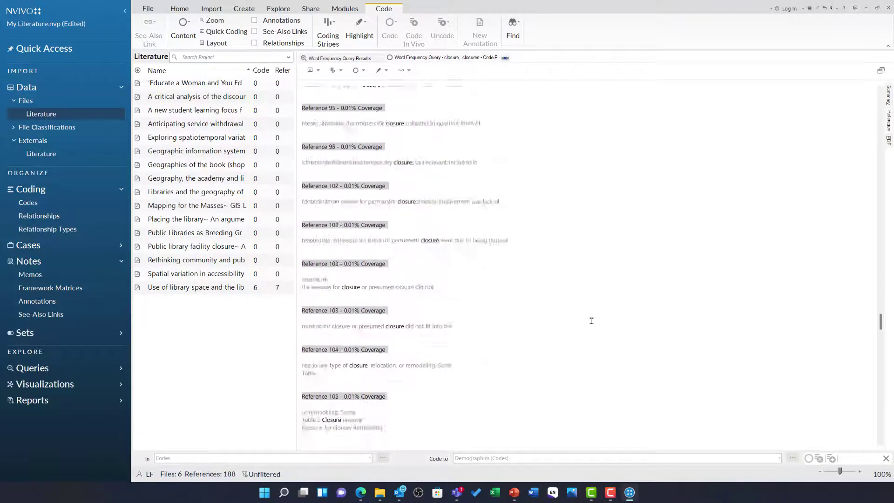
scroll(591, 320, "down", 15)
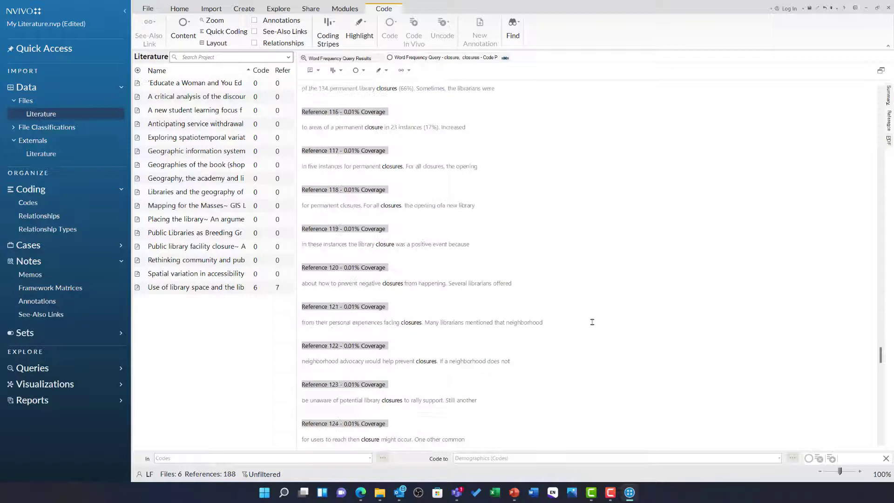
scroll(592, 322, "down", 6)
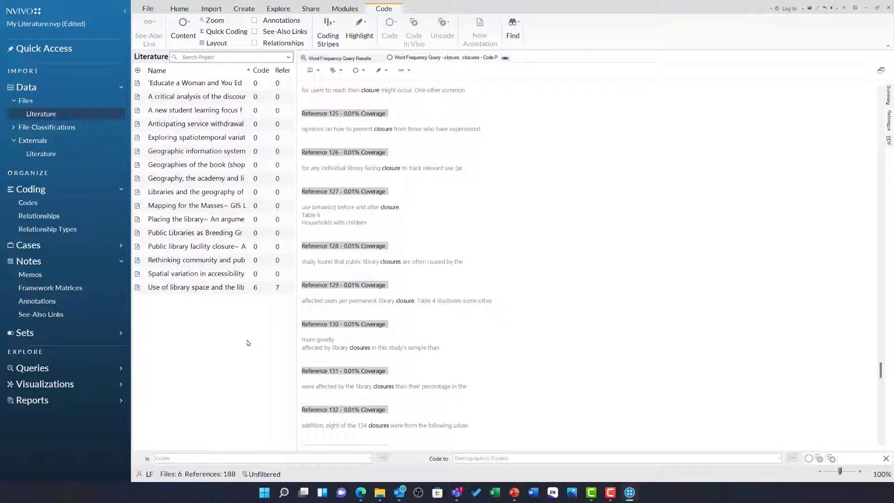
- Show the Queries dropdown listing Coding, Crosstab, Coding Comparison, Compound and Group queries
left_click(288, 9)
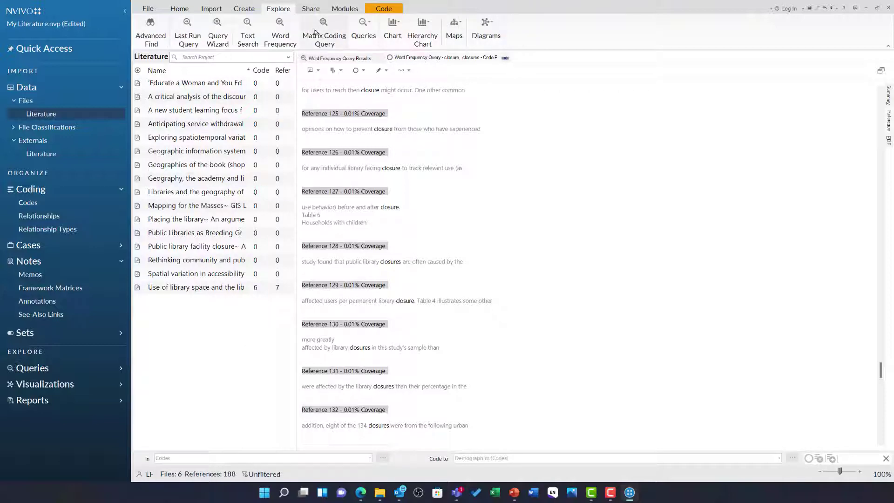
left_click(359, 31)
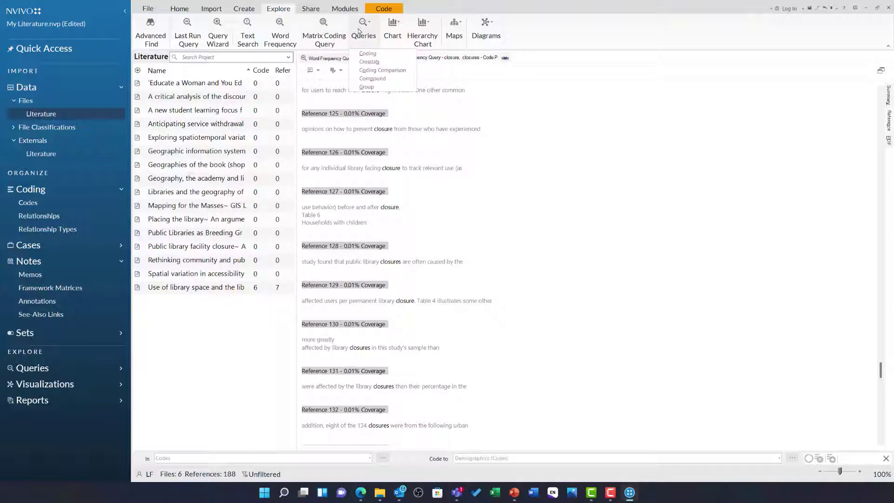